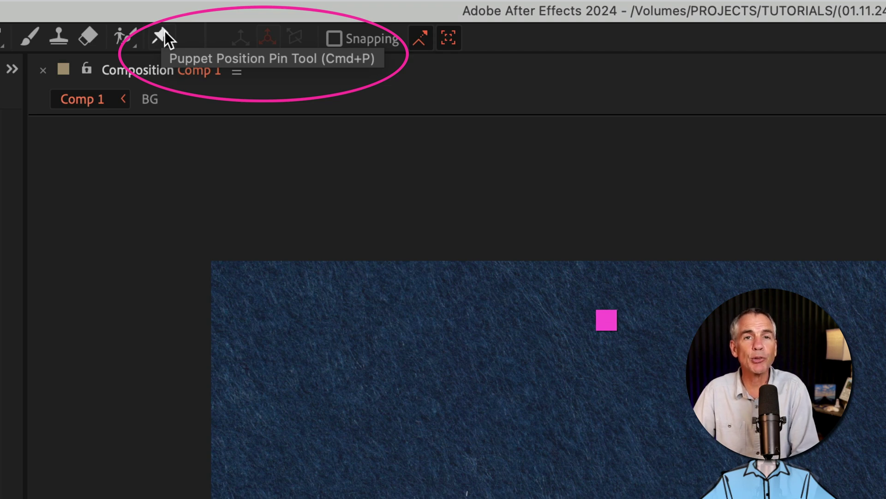
Step: With the Puppet Position Pin Tool, place pins at the character's collar, belt, shoe and forearm
click(162, 35)
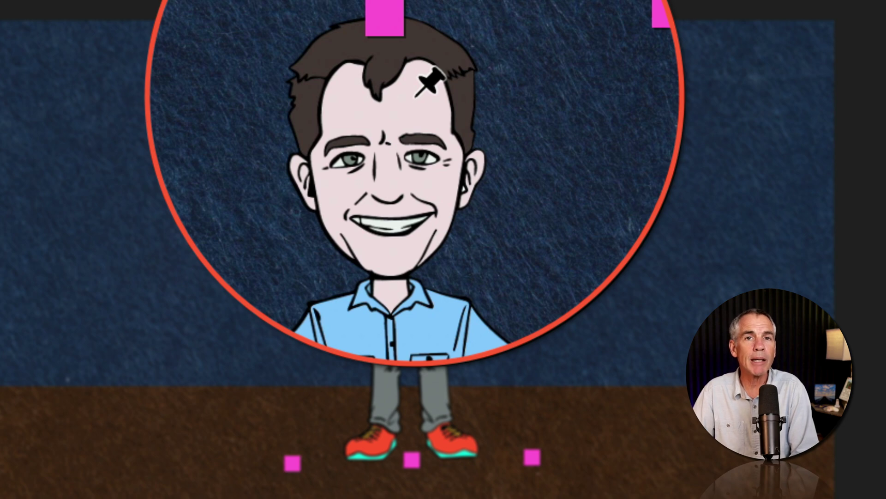
click(376, 232)
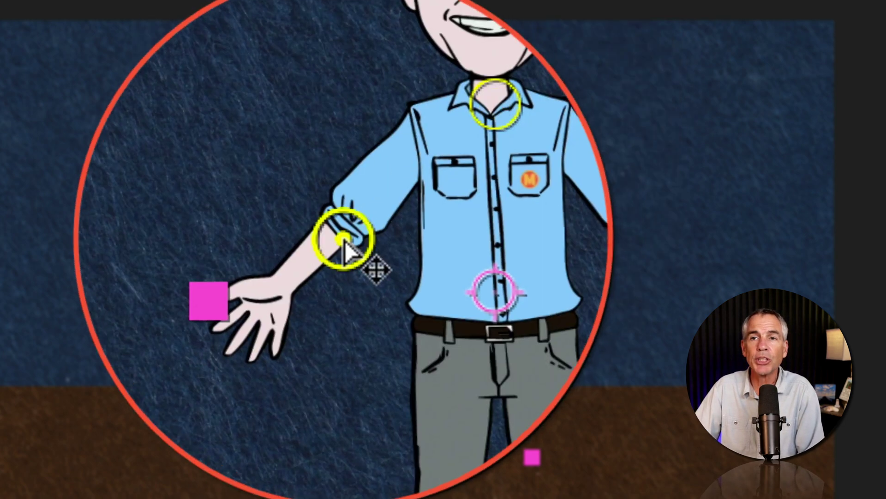
click(411, 334)
click(234, 448)
click(411, 184)
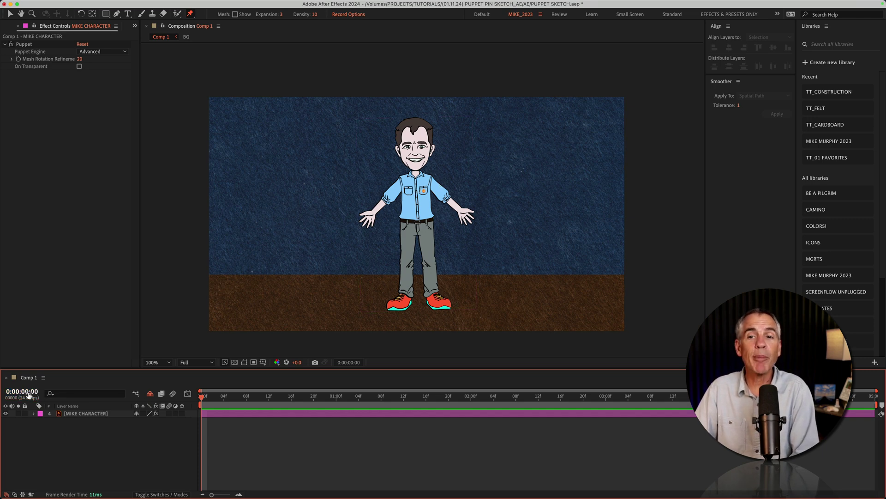
Step: Expand MIKE CHARACTER's properties and Effects group and select the Puppet effect to show its pins
click(82, 414)
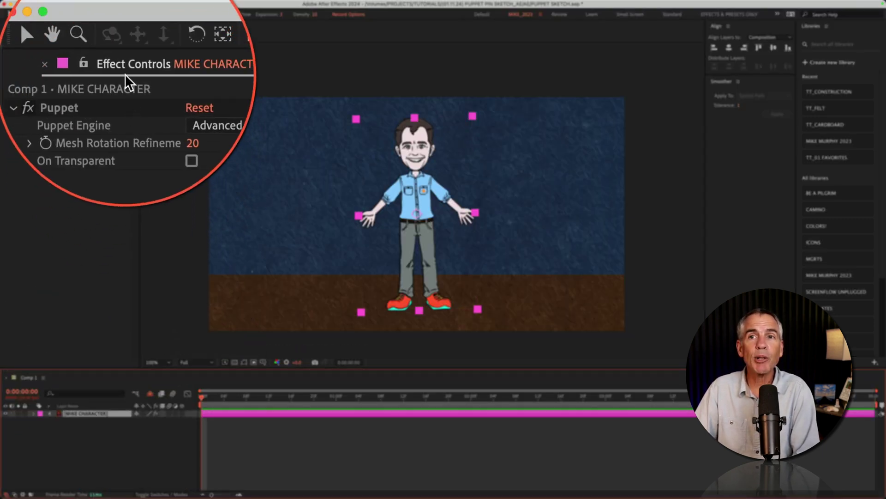
click(64, 108)
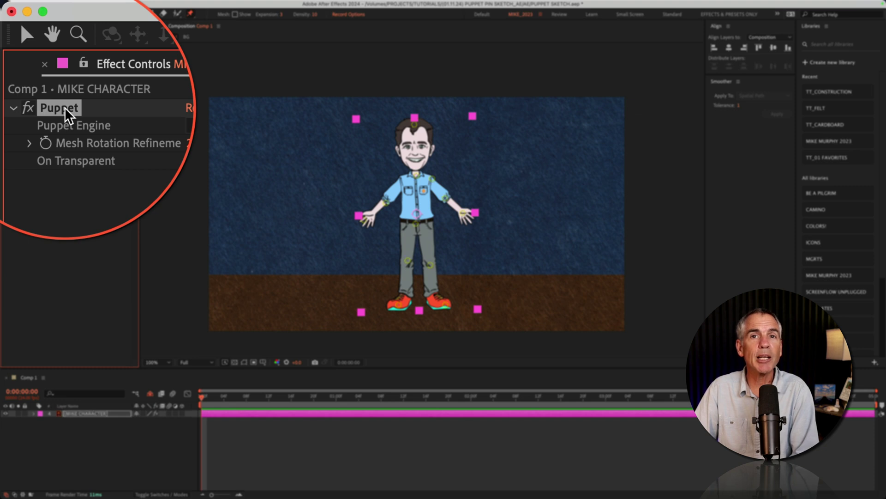
click(40, 424)
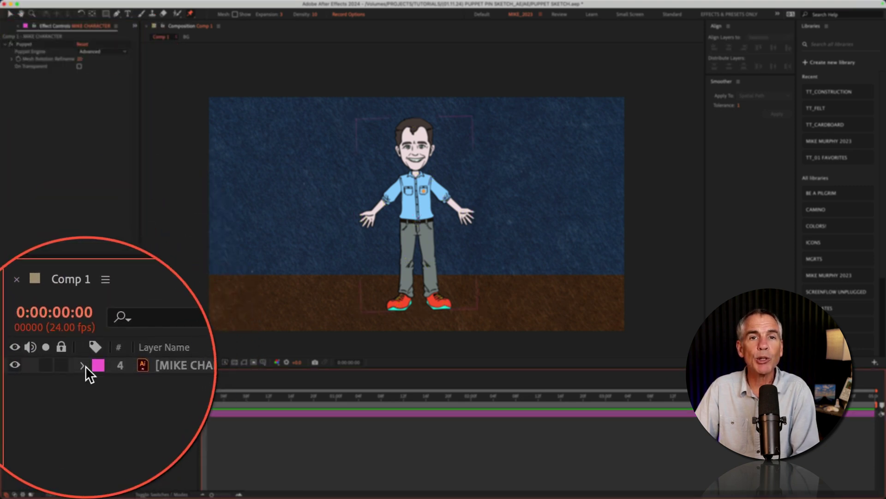
click(83, 365)
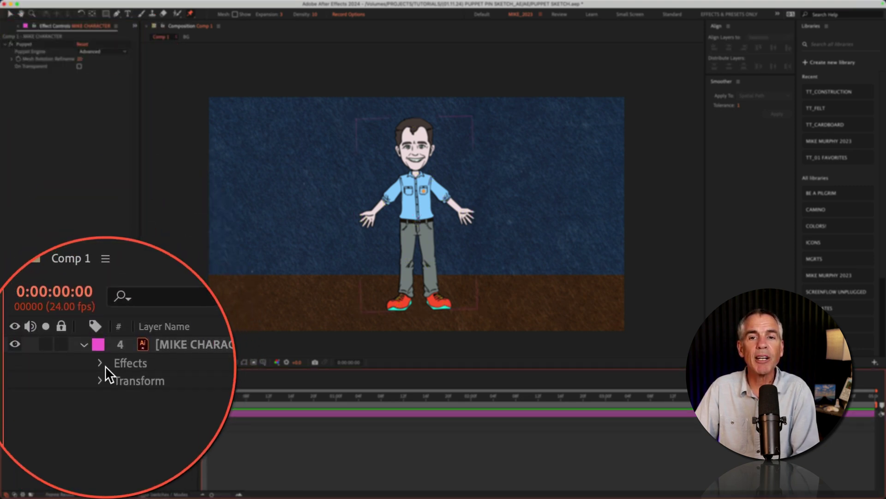
click(101, 363)
click(65, 430)
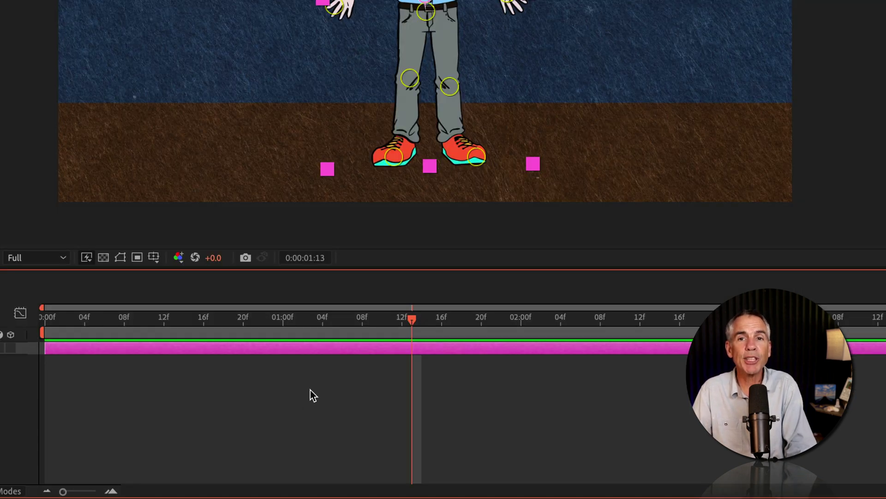
Step: Scrub through the timeline, then select the left hand and left elbow pins and deselect them
drag(413, 321, 44, 319)
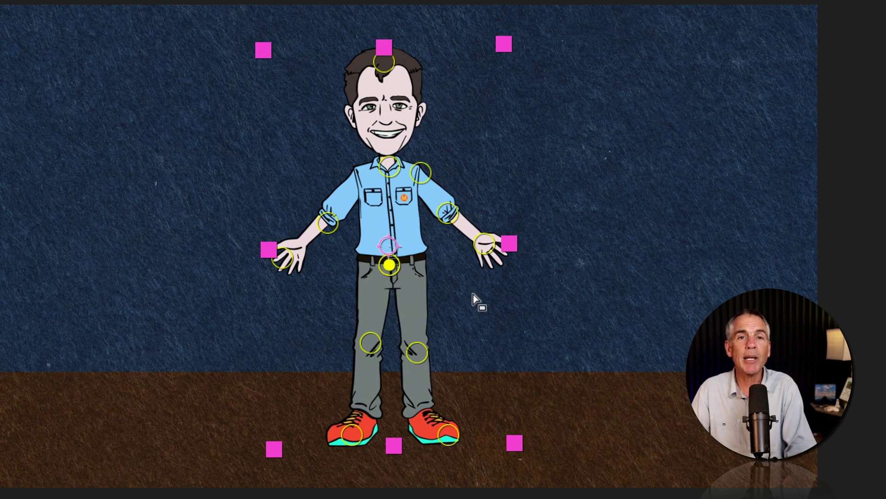
click(282, 257)
click(327, 223)
click(143, 459)
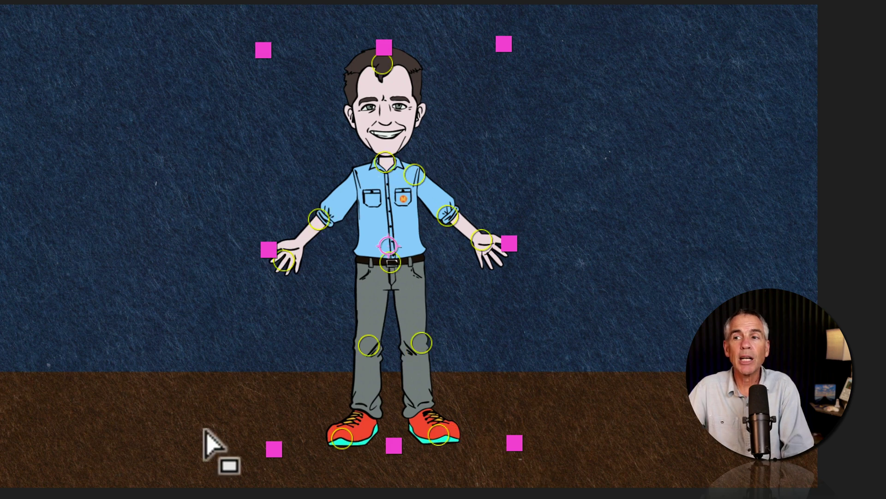
Step: Select the waist pin with Cmd for recording, scrub to check, and return to 0:00:00:00
click(393, 263)
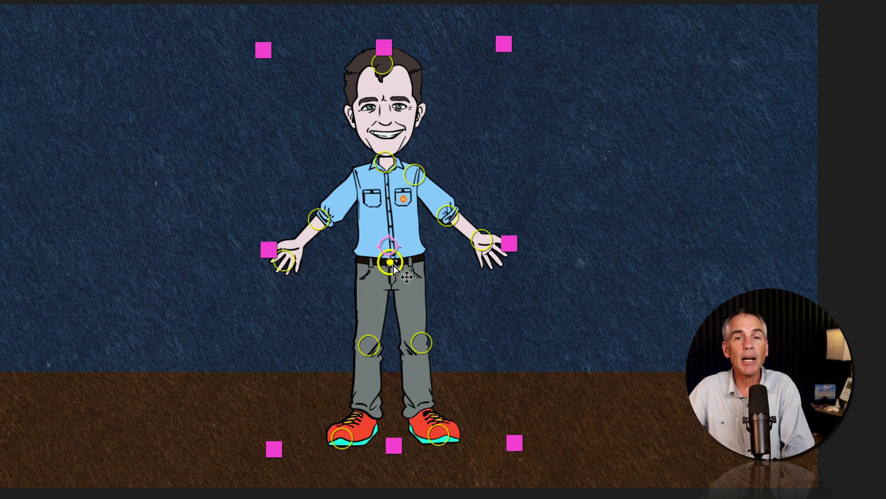
key(super)
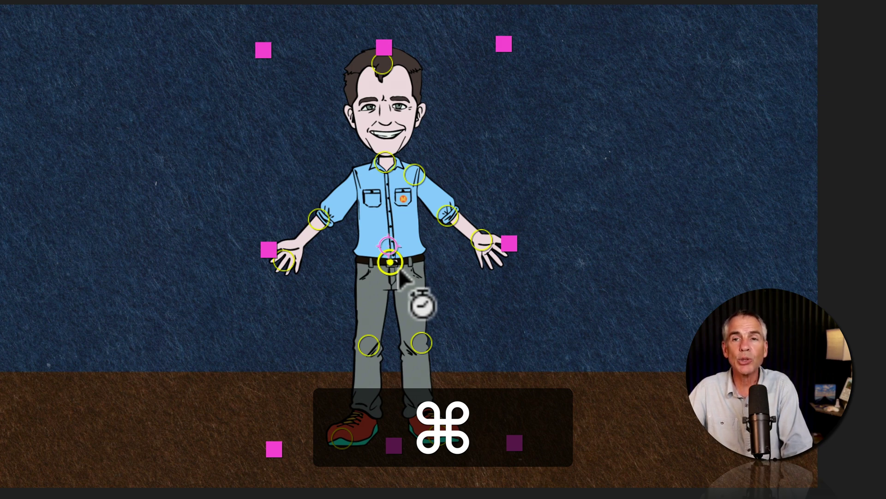
super+click(390, 262)
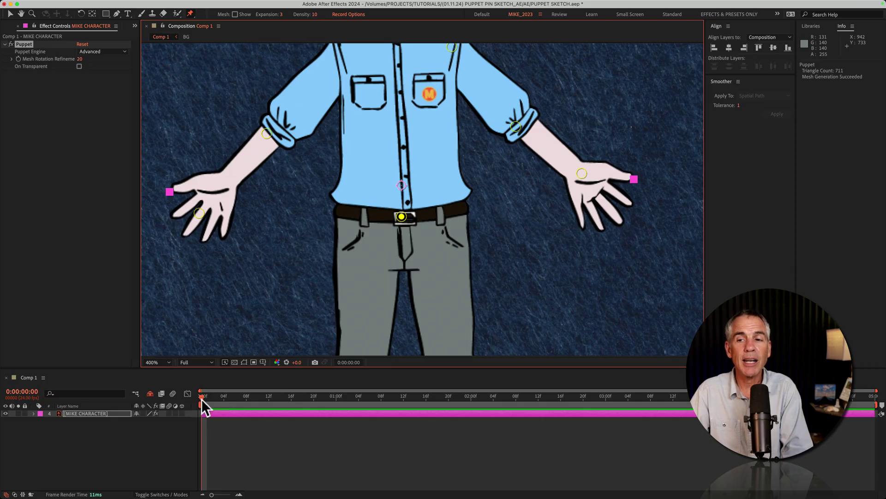
drag(201, 397, 314, 395)
key(Home)
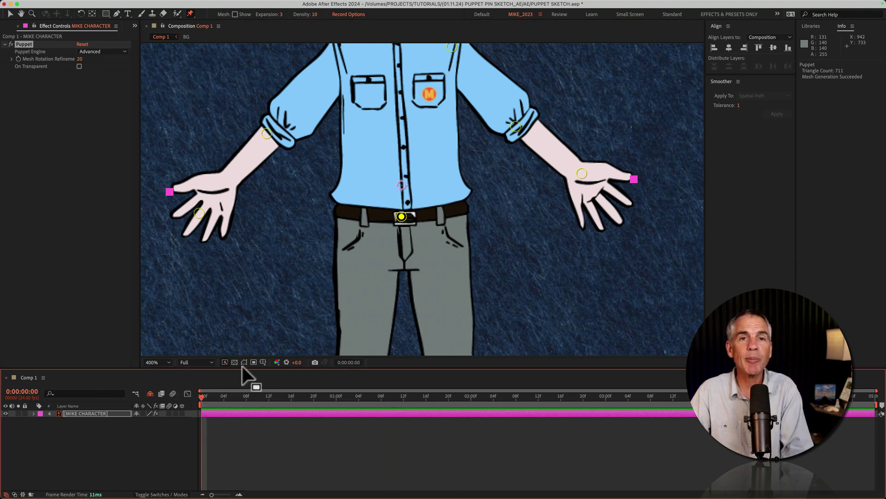
Step: Cmd-drag the belt pin to record a side-to-side motion
key(super)
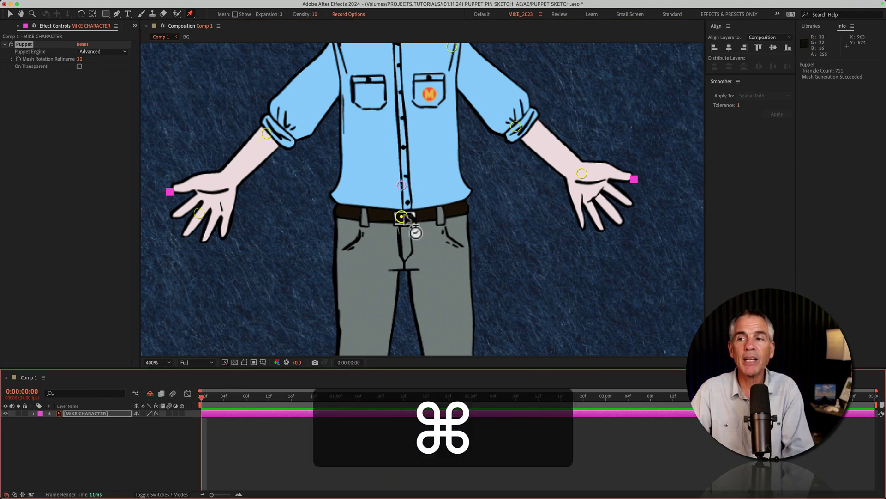
super+click(401, 216)
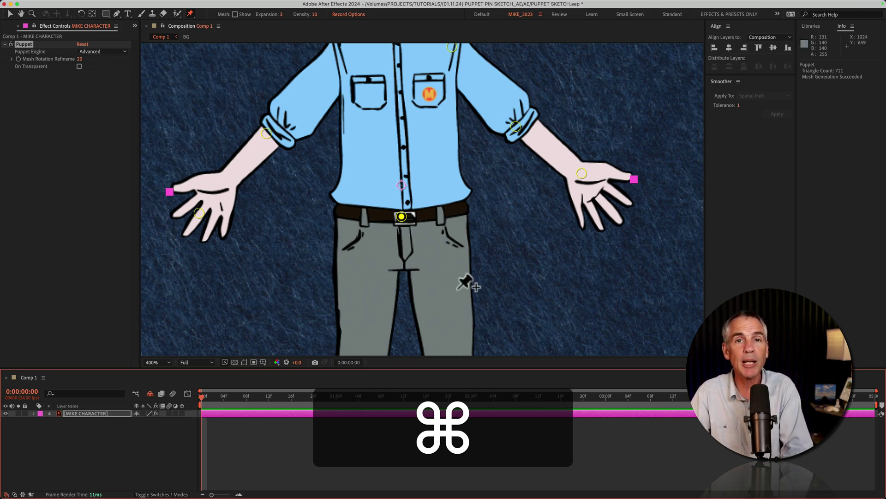
mouse_move(410, 231)
mouse_down()
mouse_move(432, 227)
mouse_move(426, 215)
mouse_move(400, 226)
mouse_up()
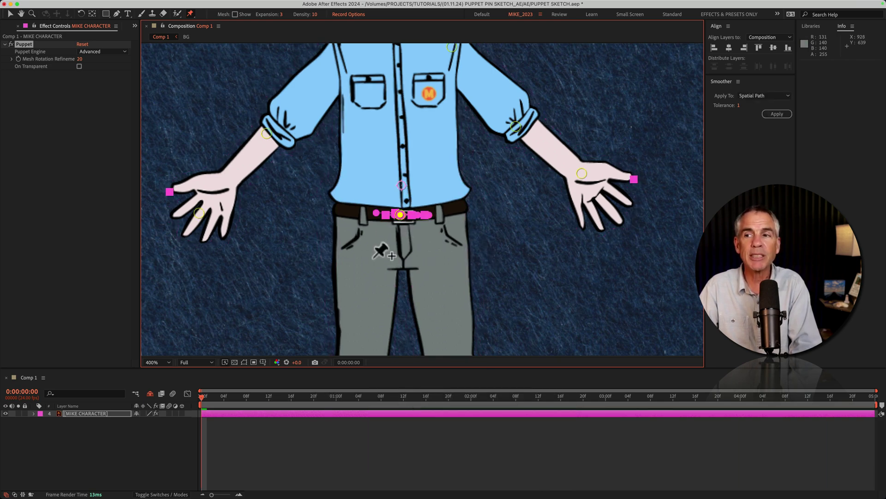
Step: Zoom in to 800% around the belt pin and reveal the pins' Position keyframes with U
key(period)
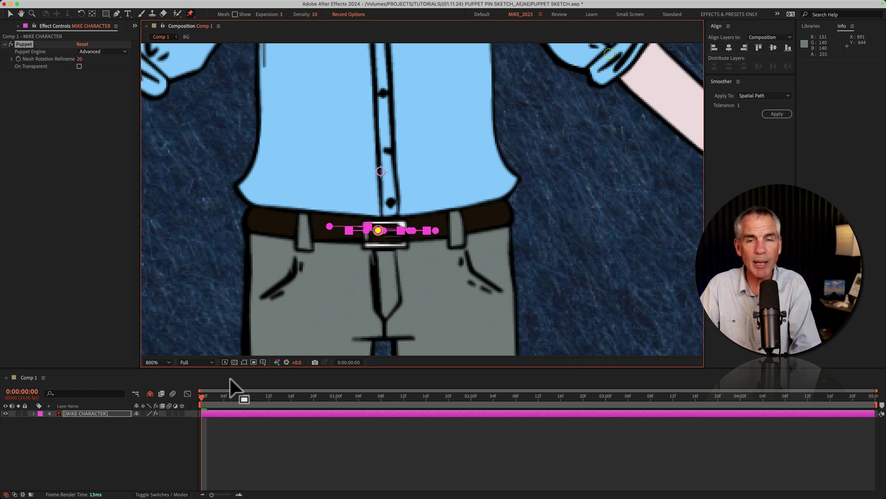
key(u)
scroll(326, 448, down, 3)
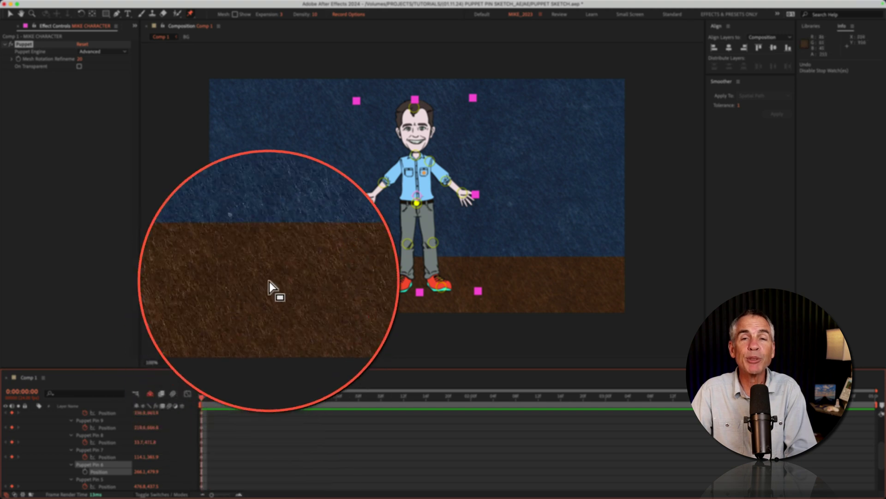
Step: Re-record the belt pin's side-to-side motion, zoom to 800% then back to 100%, and preview
key(period)
key(period)
key(period)
key(period)
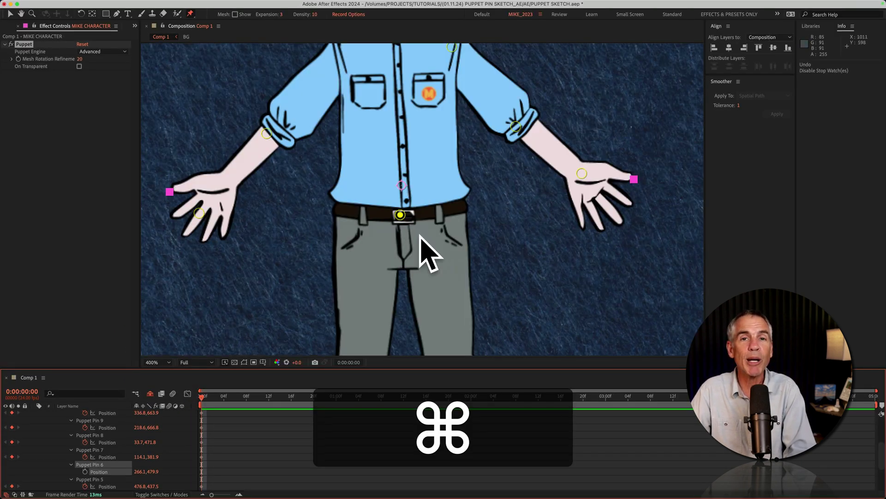
mouse_move(401, 216)
mouse_down()
mouse_move(356, 224)
mouse_move(396, 218)
mouse_move(372, 220)
mouse_move(436, 229)
mouse_move(400, 241)
mouse_move(429, 239)
mouse_move(331, 242)
mouse_move(442, 236)
mouse_up()
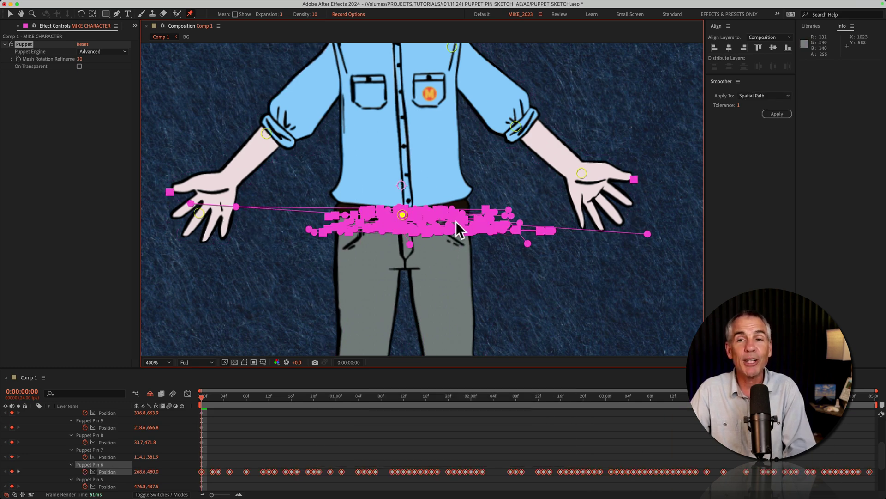
key(period)
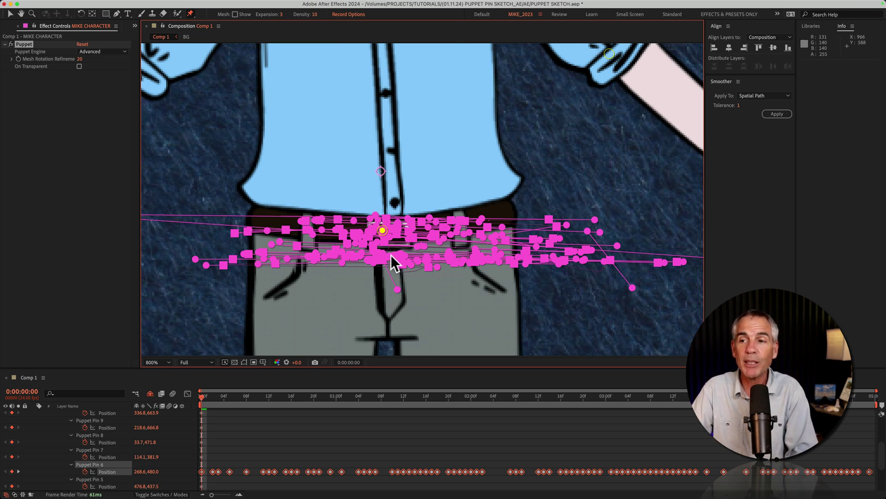
key(comma)
key(comma)
key(comma)
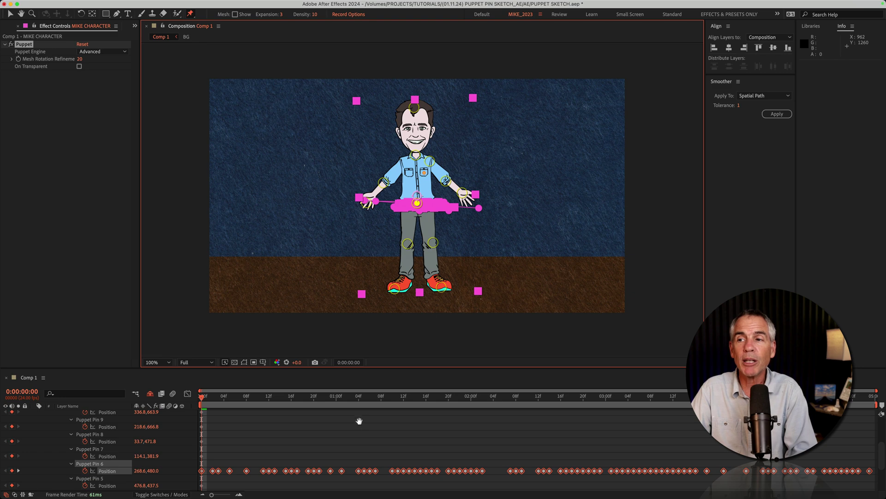
key(space)
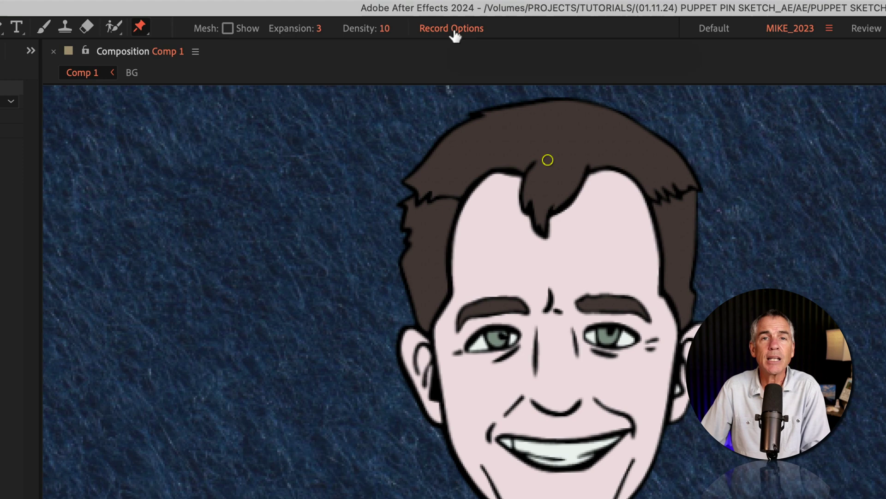
Step: Open the Puppet Record Options dialog from the toolbar
click(454, 30)
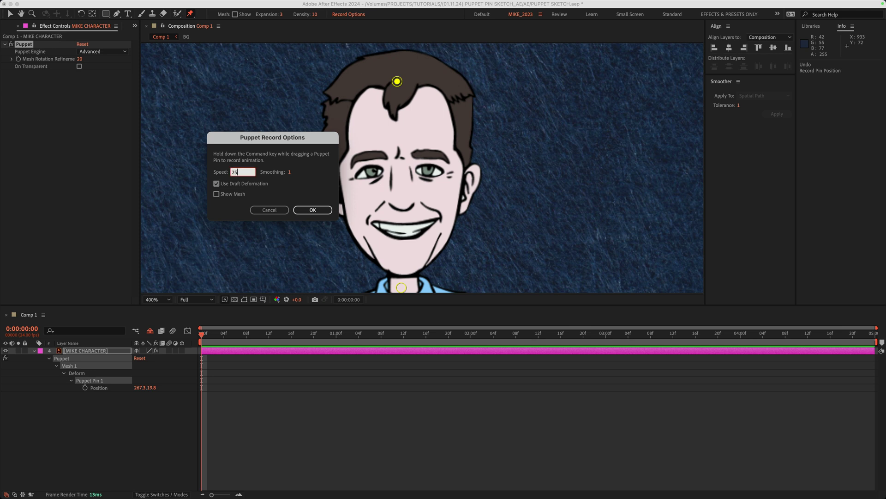
Step: Accept the record options, Cmd-drag the head pin to record a wobble, and play it back
click(318, 210)
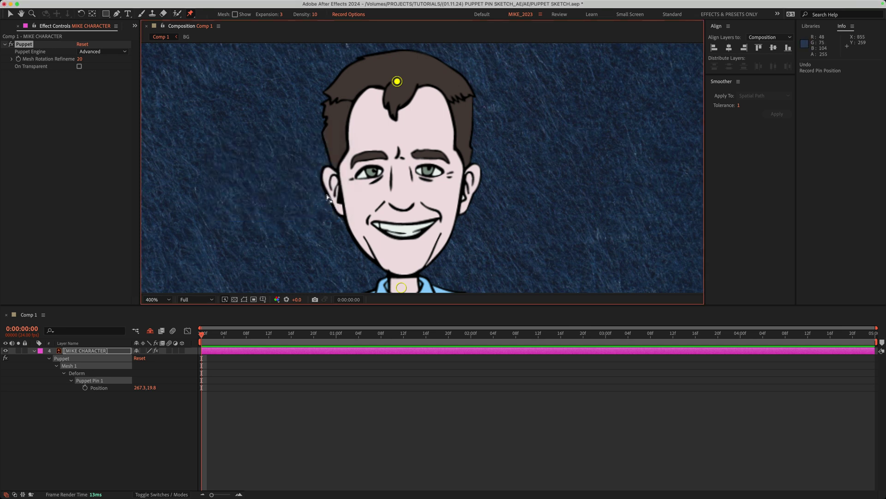
mouse_move(397, 81)
mouse_down()
mouse_move(361, 91)
mouse_move(456, 93)
mouse_move(337, 88)
mouse_move(442, 90)
mouse_move(396, 84)
mouse_up()
key(space)
Step: Set record Speed to 500%, record more head pin motion from 1:19, and preview it
click(348, 15)
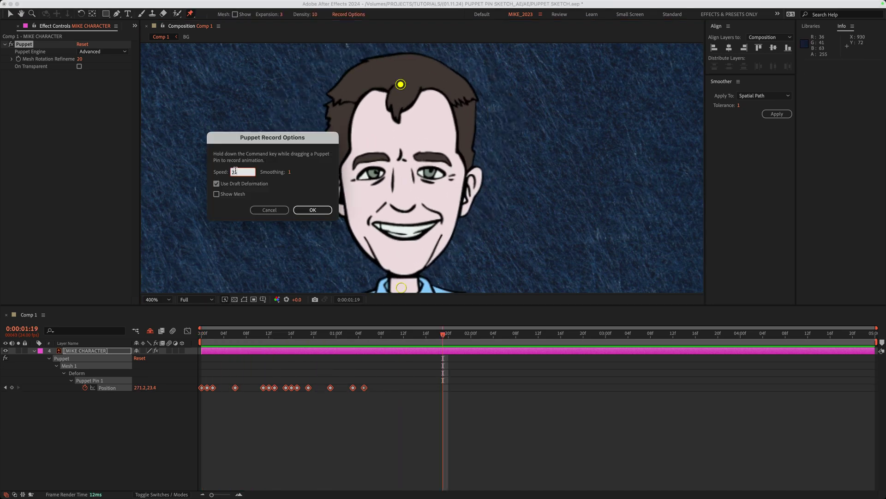
text(500)
key(Return)
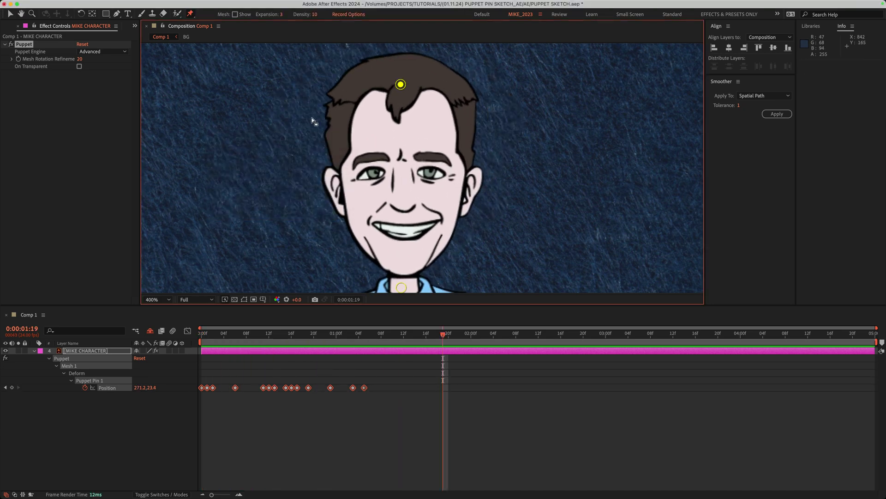
mouse_move(400, 85)
mouse_down()
mouse_move(425, 96)
mouse_move(354, 90)
mouse_move(412, 87)
mouse_up()
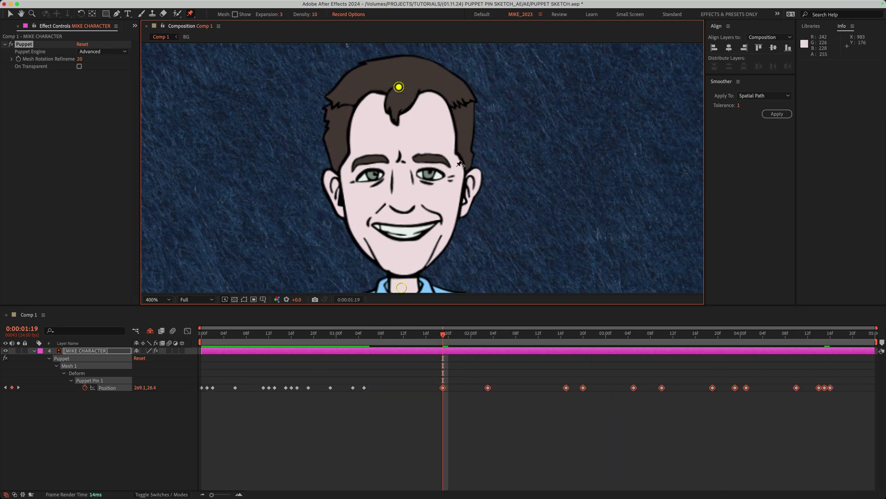
key(space)
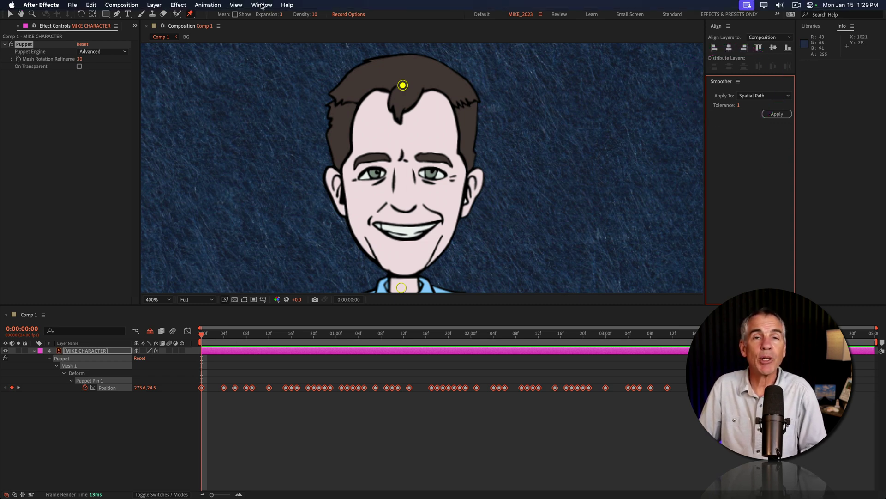
Step: Bring up the Smoother panel from the Window menu and apply it to the head pin's Position keyframes
click(261, 5)
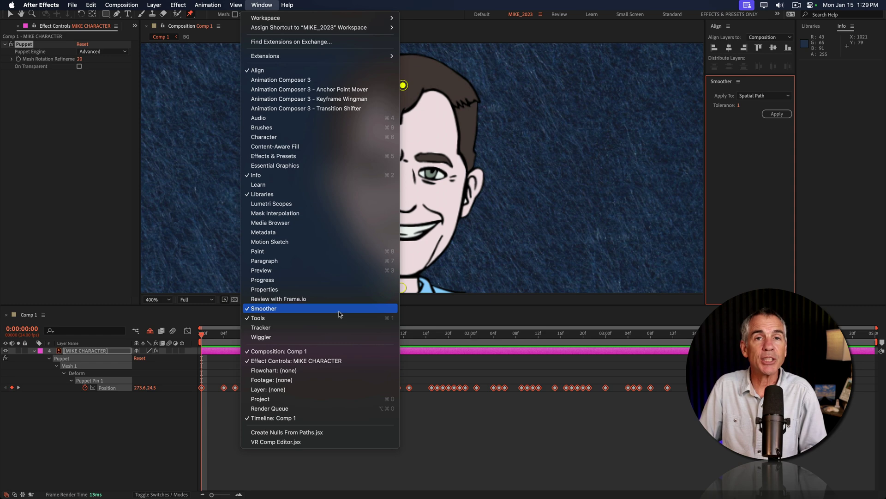
click(758, 207)
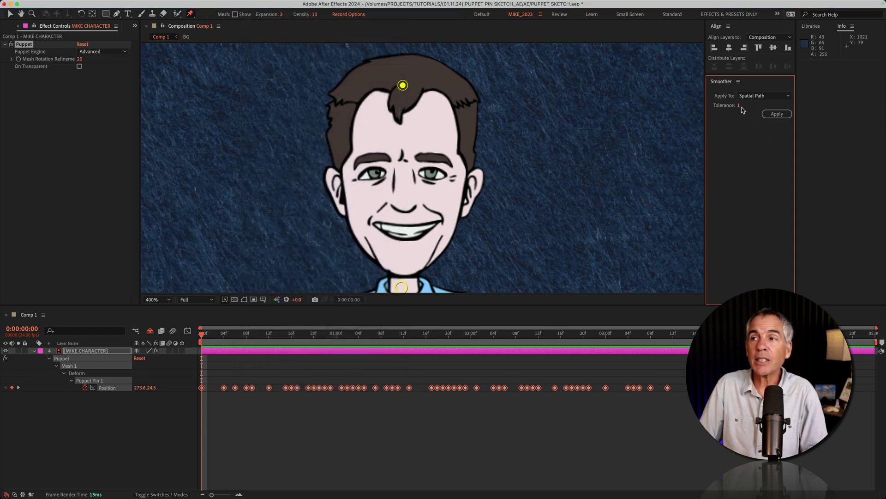
click(777, 113)
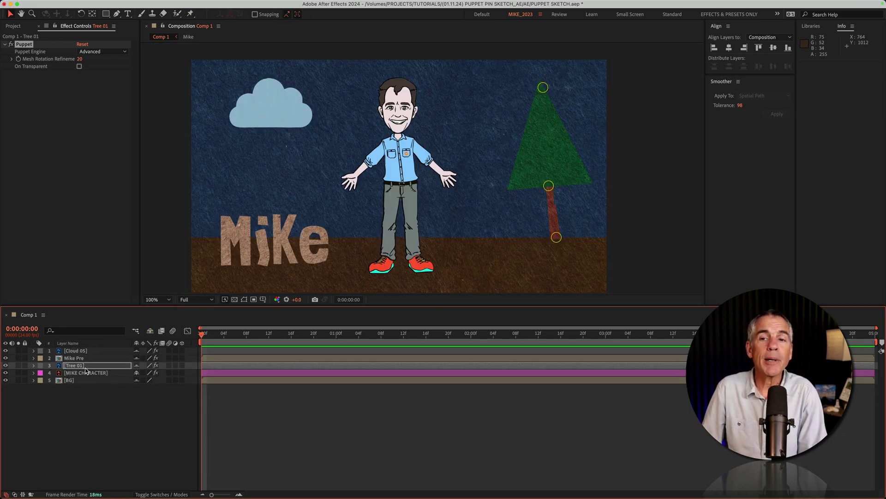
Step: Select Tree 01, choose the Puppet Position Pin tool, and check Record Options without changes
click(81, 368)
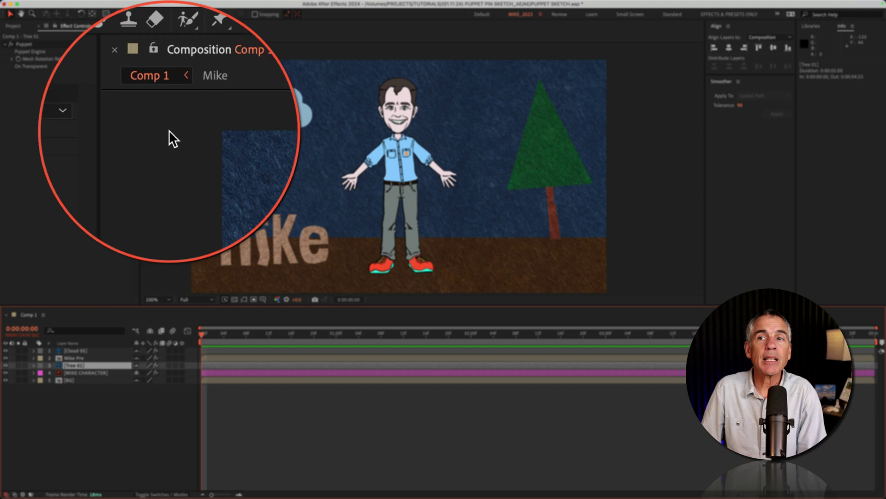
click(190, 13)
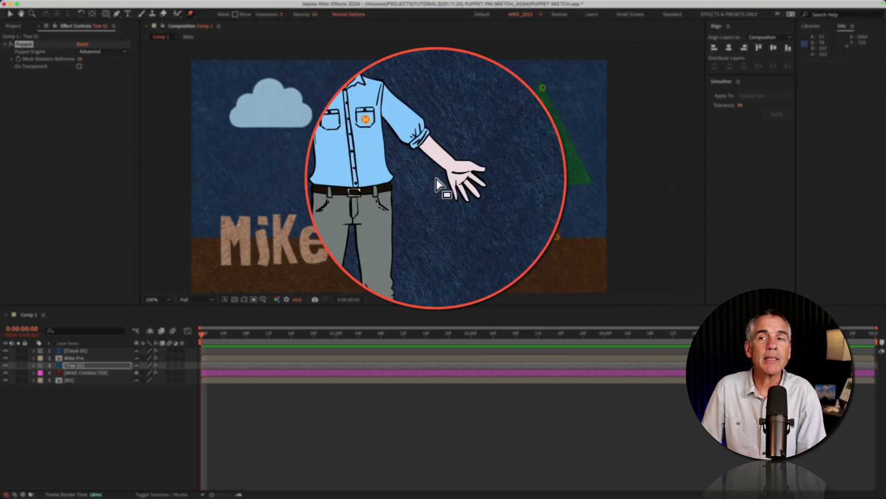
click(348, 14)
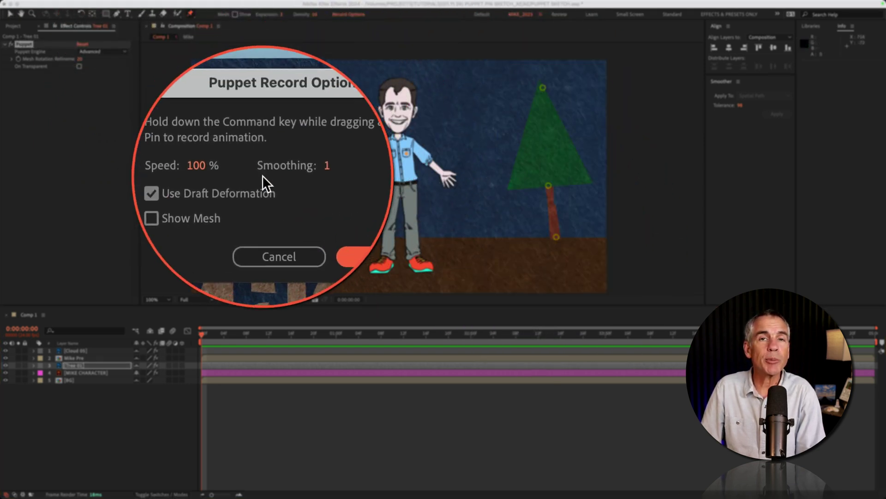
click(276, 201)
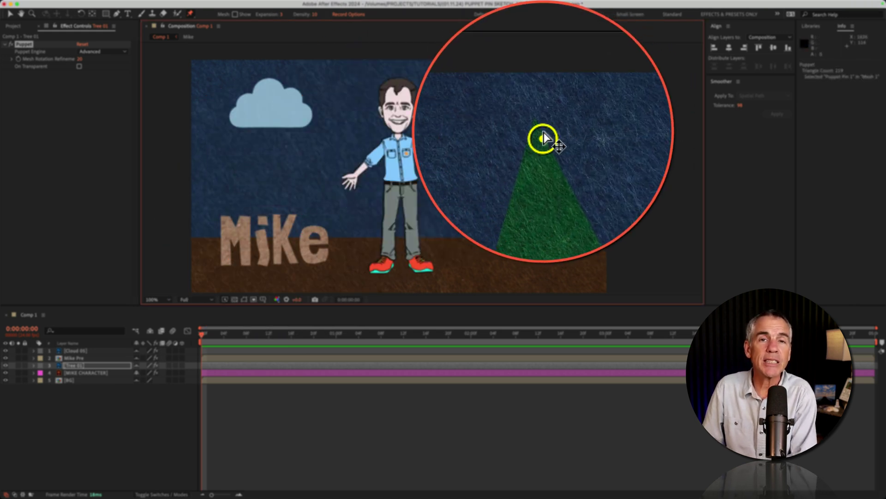
Step: Undo the last recording, move near the start, Cmd-drag the tree's top pin side to side, and play back
click(293, 341)
key(super+z)
drag(293, 341, 212, 347)
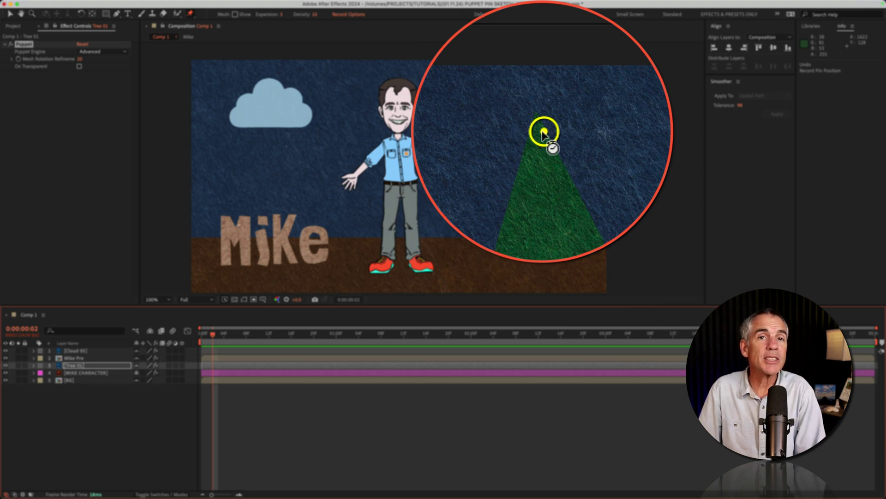
mouse_move(544, 133)
mouse_down()
mouse_move(515, 143)
mouse_move(580, 142)
mouse_move(478, 143)
mouse_move(584, 142)
mouse_move(537, 143)
mouse_move(522, 120)
mouse_up()
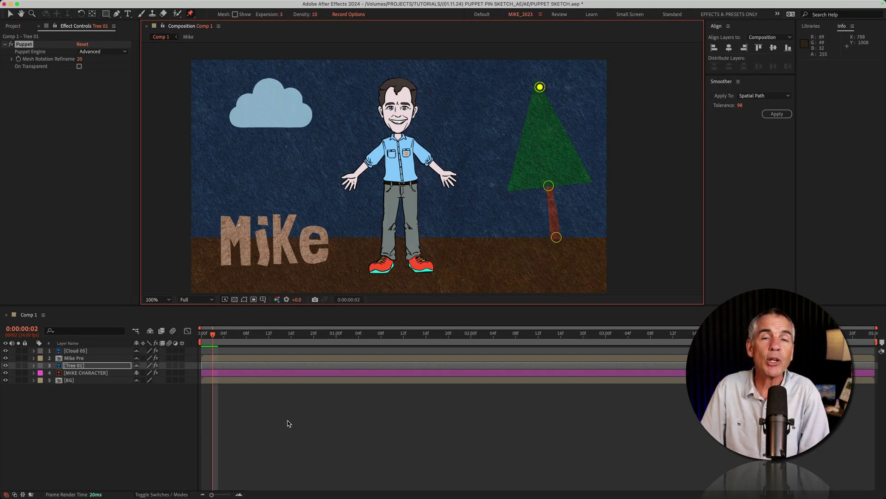
key(space)
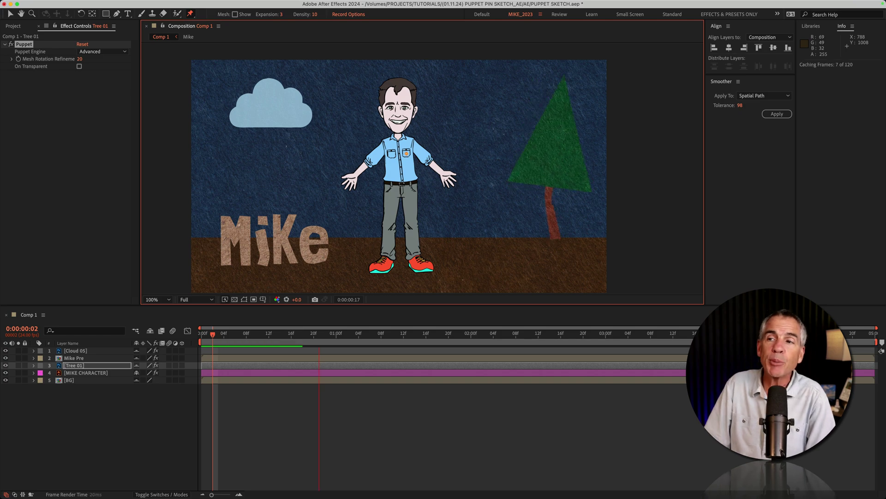